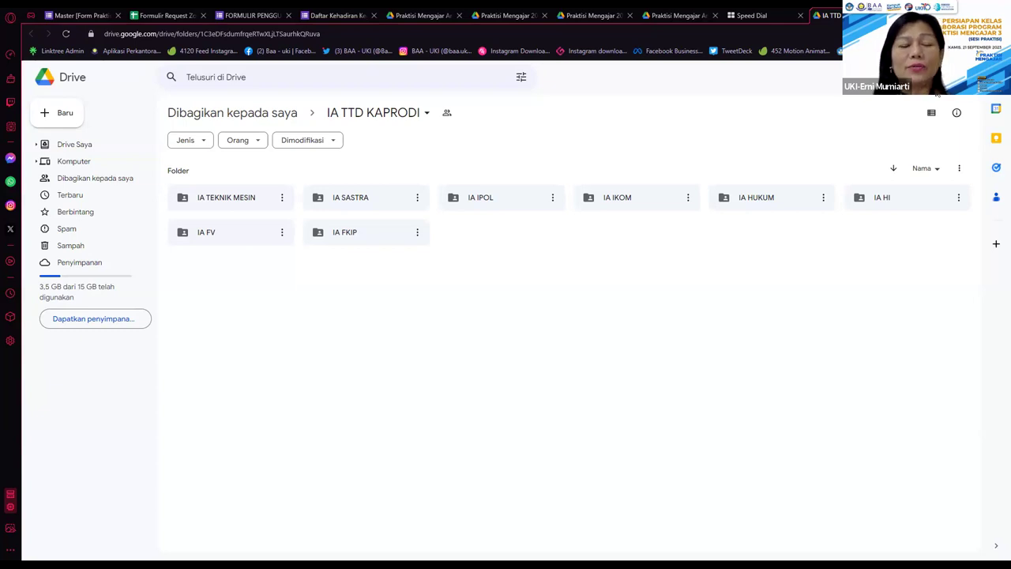
{"action": "left_click", "coordinate": [321, 34]}
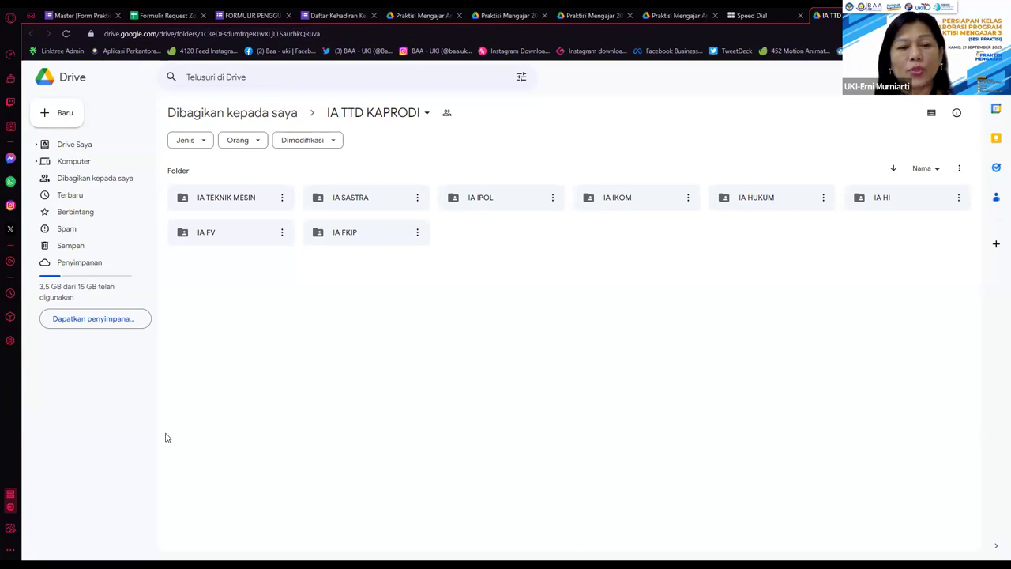
{"action": "double_click", "coordinate": [472, 203]}
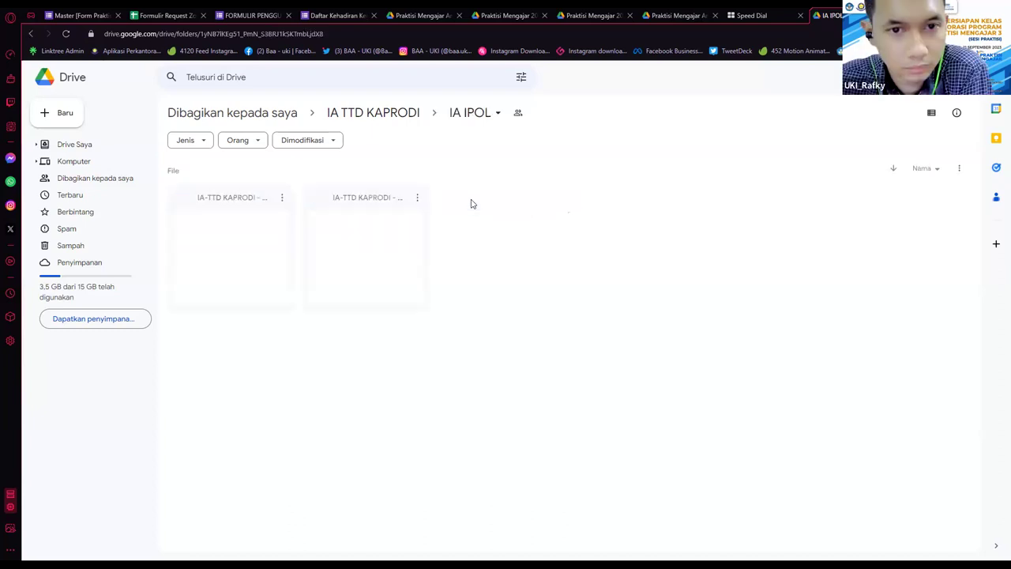
{"action": "key", "text": "alt+Left"}
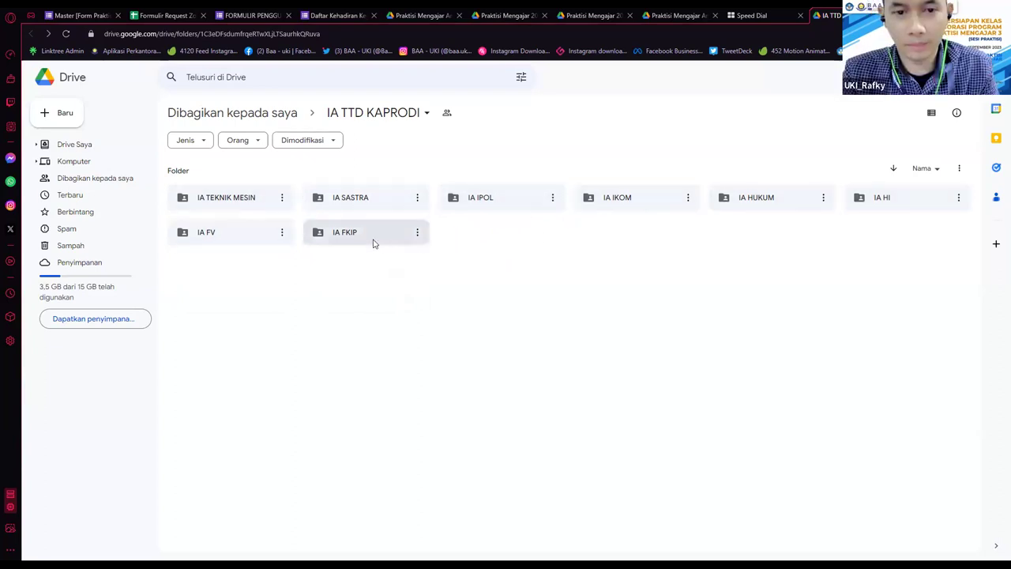
Open the last IA-TTD KAPRODI document in the IA FV folder and dismiss the Office Editing welcome message.
{"action": "double_click", "coordinate": [258, 231]}
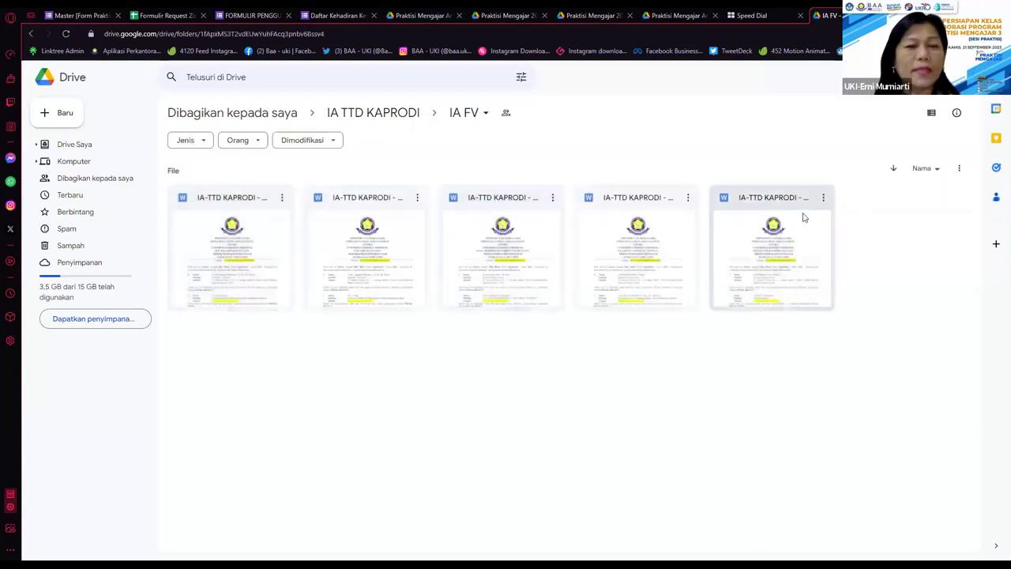
{"action": "left_click", "coordinate": [792, 218]}
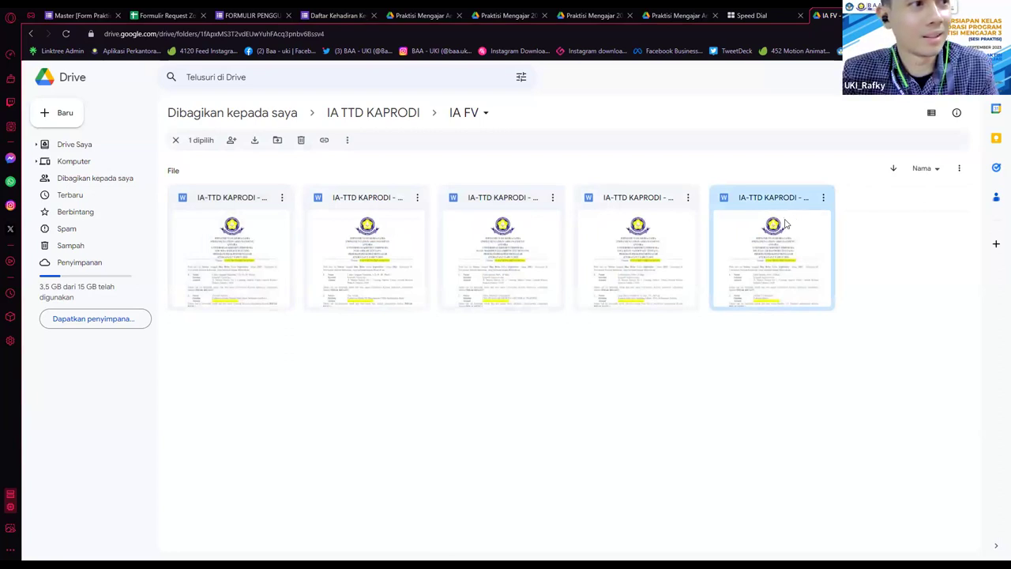
{"action": "double_click", "coordinate": [786, 224]}
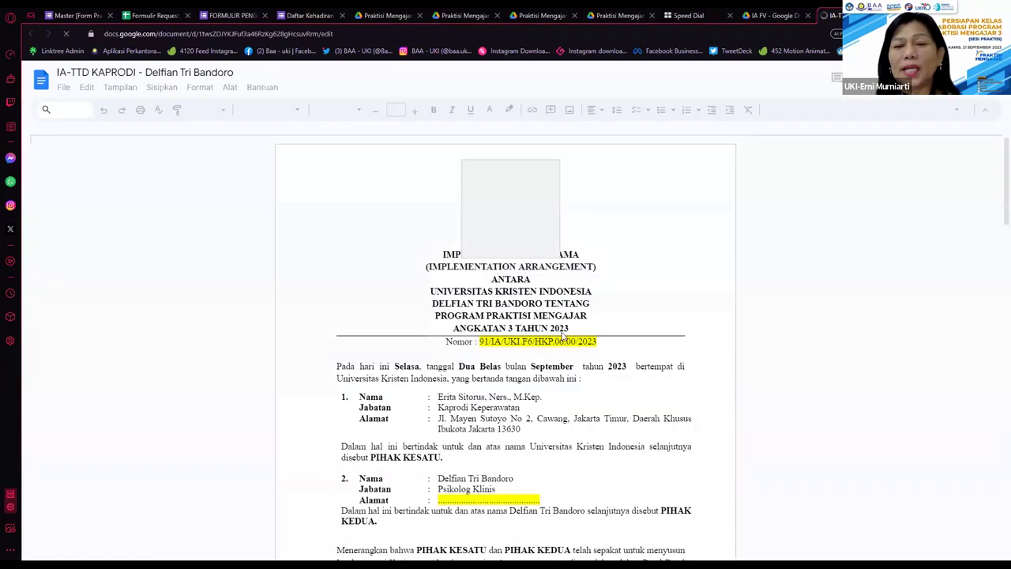
{"action": "scroll", "coordinate": [562, 335], "scroll_direction": "down", "scroll_amount": 1}
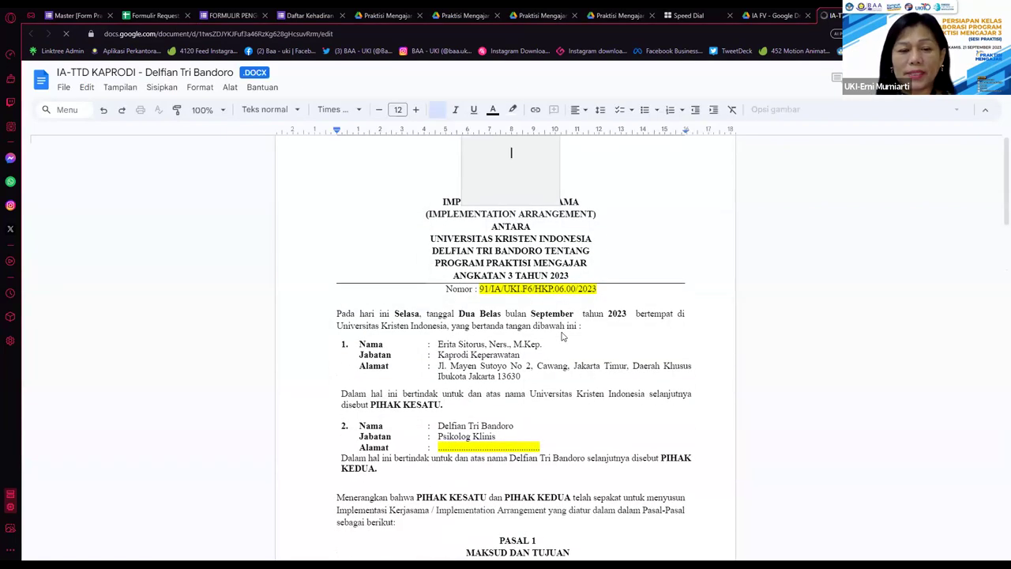
{"action": "scroll", "coordinate": [562, 336], "scroll_direction": "down", "scroll_amount": 1}
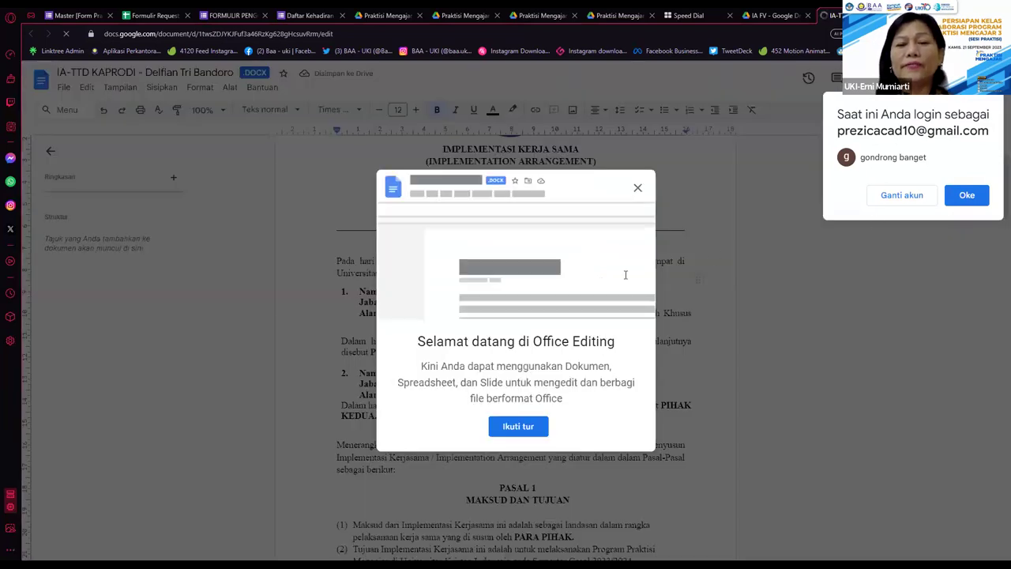
{"action": "key", "text": "Escape"}
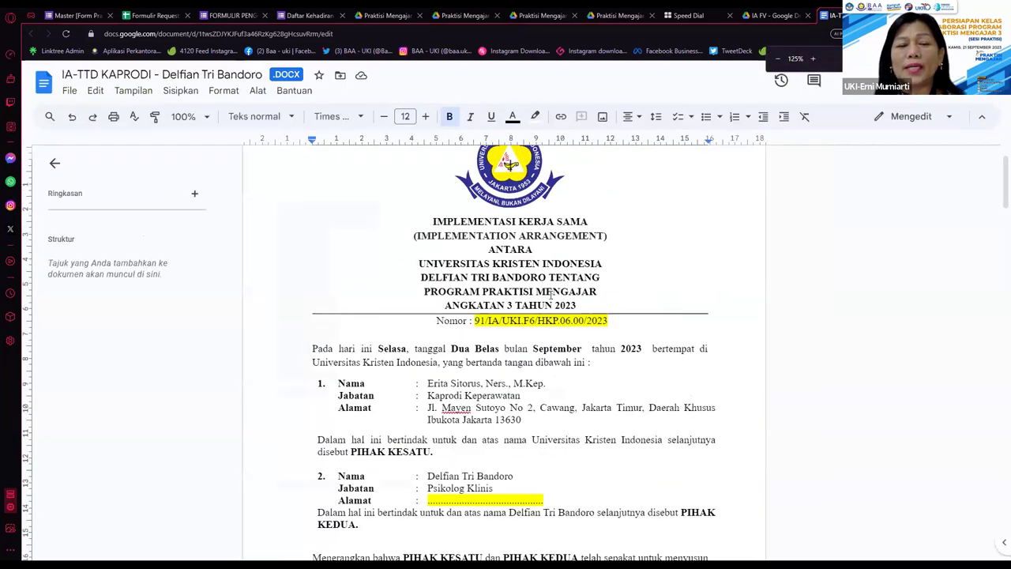
Enlarge the page to 150% and examine the agreement's title, highlighted number, both parties' details and the Pasal 1 section.
{"action": "scroll", "coordinate": [528, 323], "scroll_direction": "down", "scroll_amount": 1}
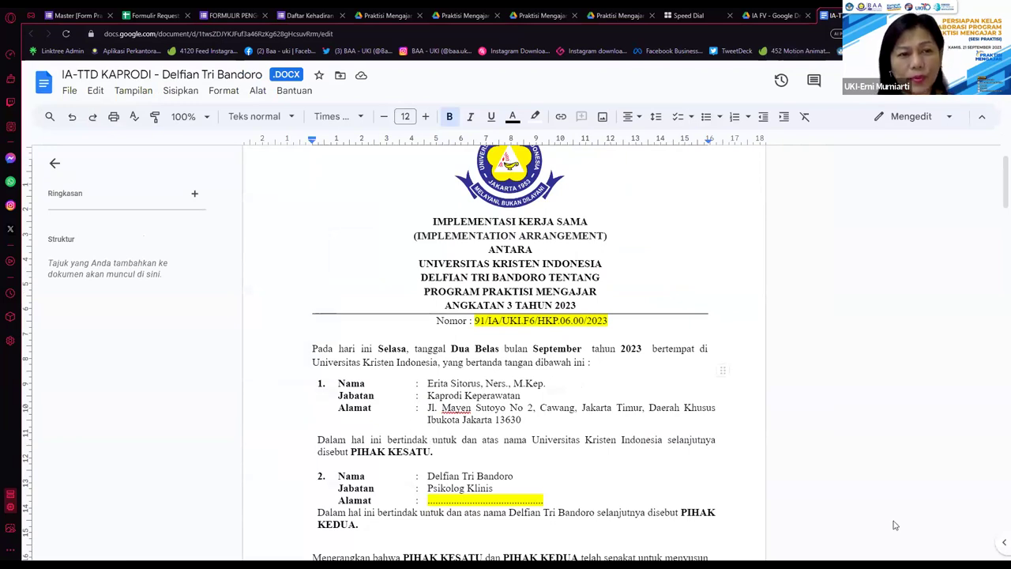
{"action": "left_click", "coordinate": [577, 278]}
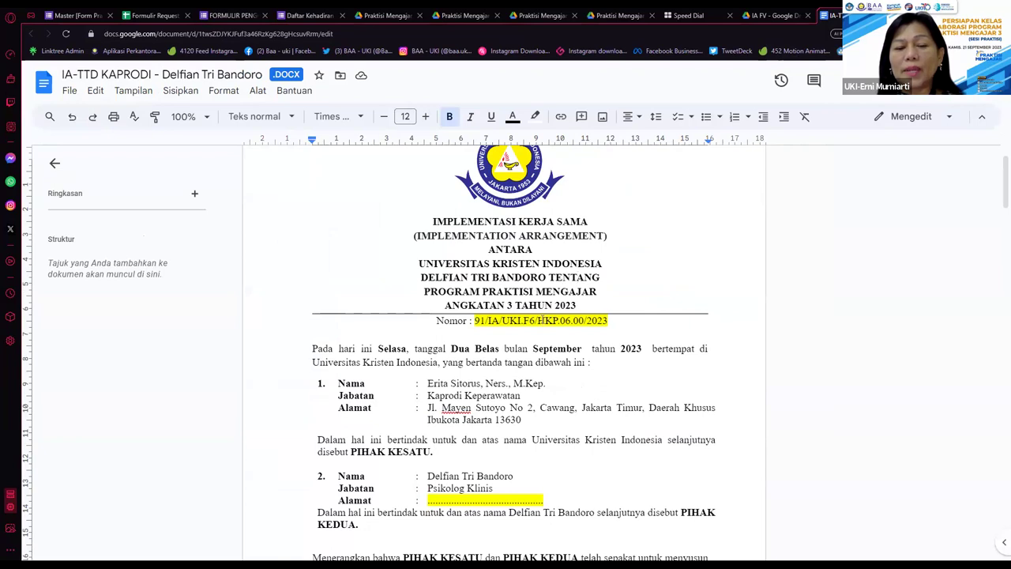
{"action": "key", "text": "ctrl+plus"}
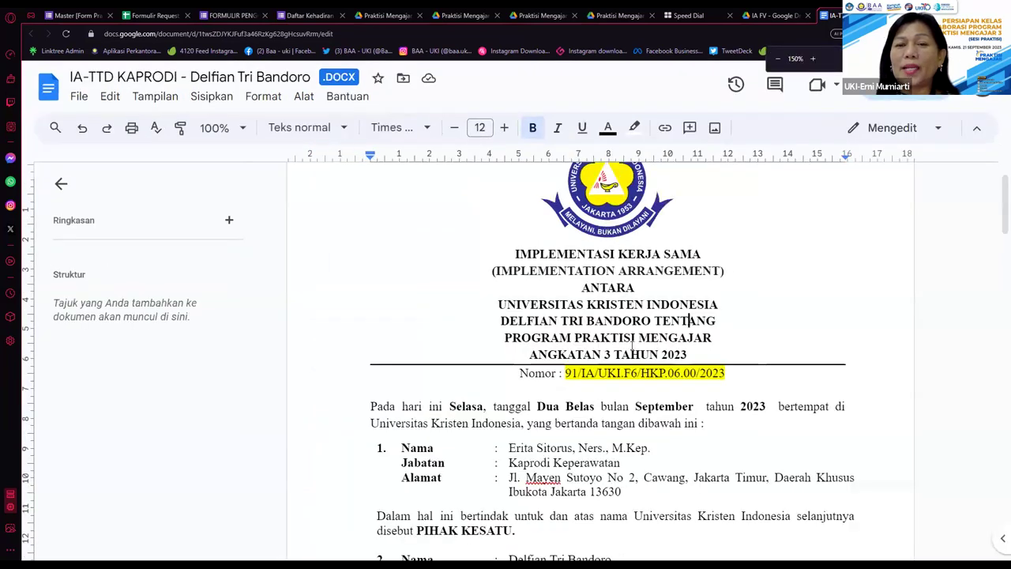
{"action": "scroll", "coordinate": [641, 348], "scroll_direction": "down", "scroll_amount": 1}
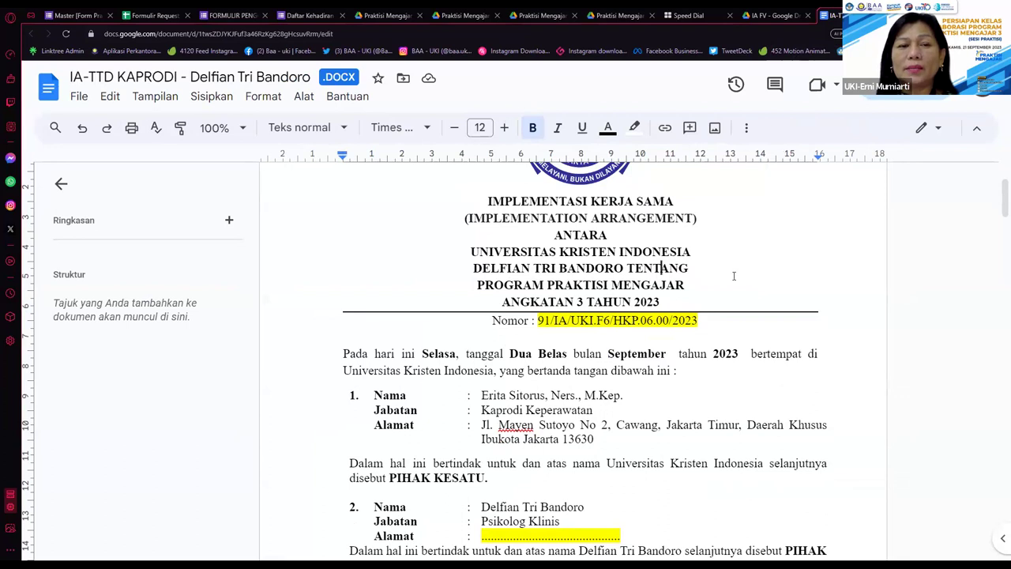
{"action": "left_click", "coordinate": [731, 16]}
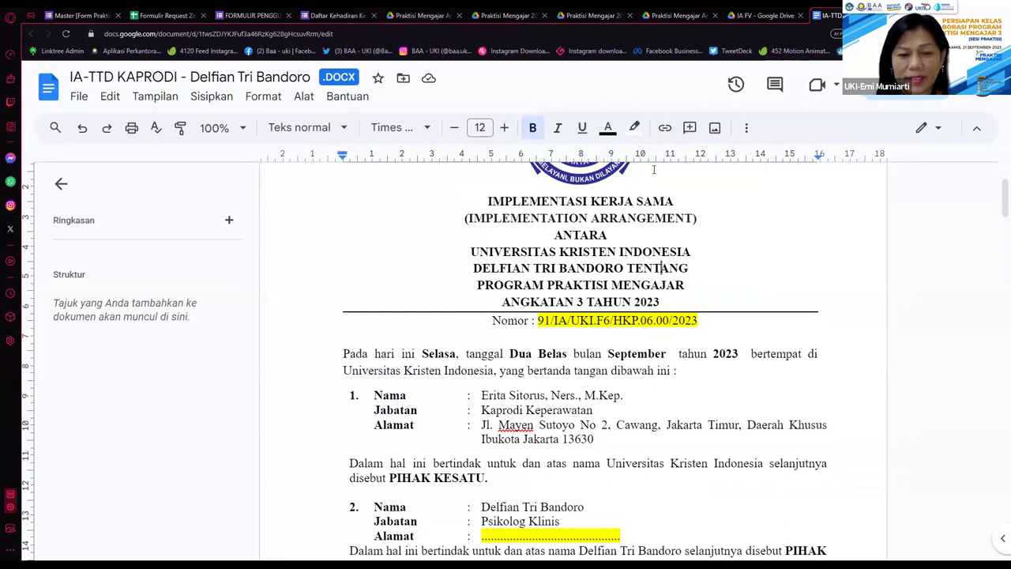
{"action": "scroll", "coordinate": [598, 269], "scroll_direction": "down", "scroll_amount": 1}
{"action": "scroll", "coordinate": [598, 268], "scroll_direction": "down", "scroll_amount": 1}
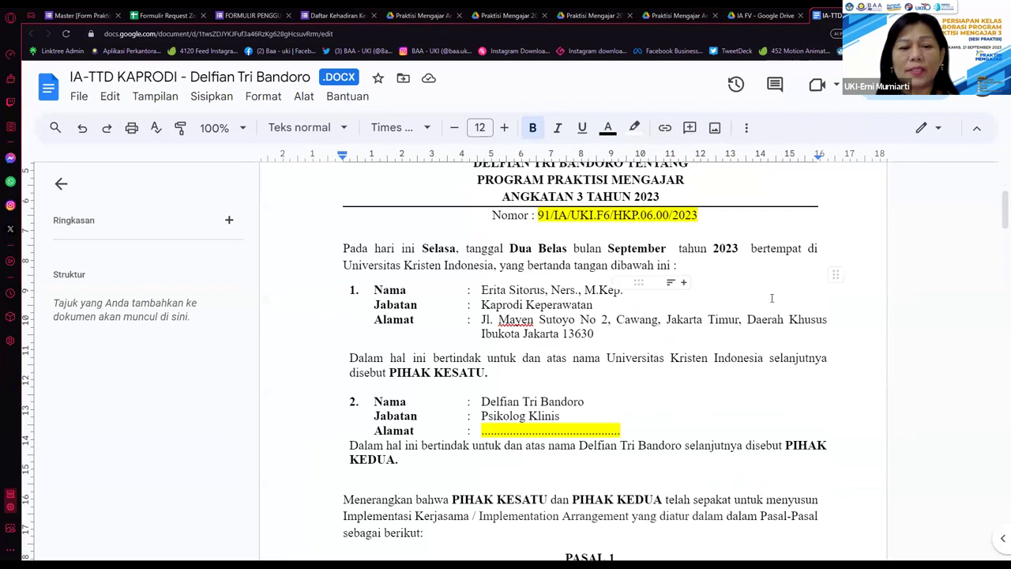
{"action": "scroll", "coordinate": [772, 297], "scroll_direction": "down", "scroll_amount": 5}
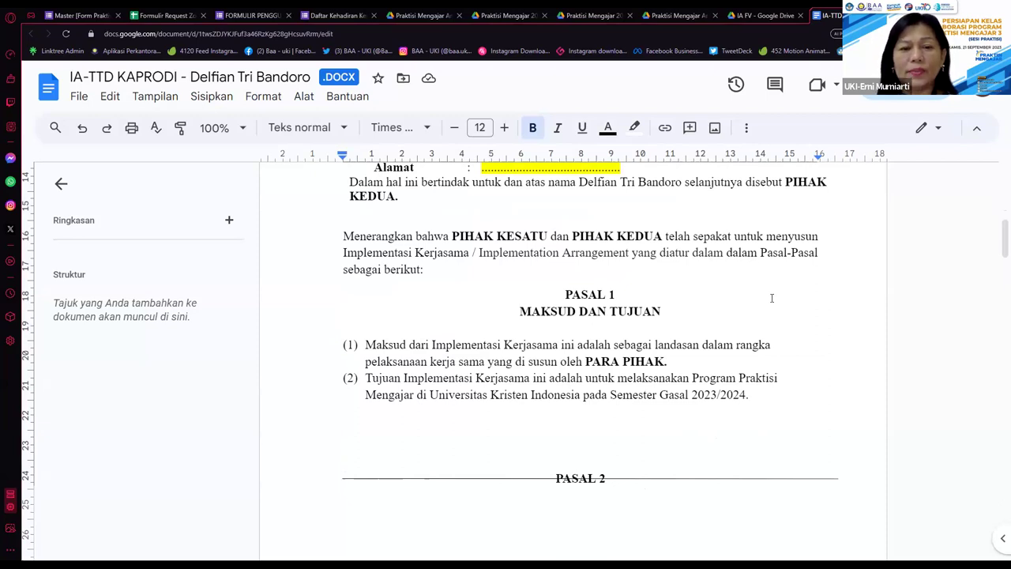
Examine the Pasal 2 activity schedule at a larger zoom, focusing on the highlighted Tanggal column.
{"action": "scroll", "coordinate": [771, 298], "scroll_direction": "down", "scroll_amount": 6}
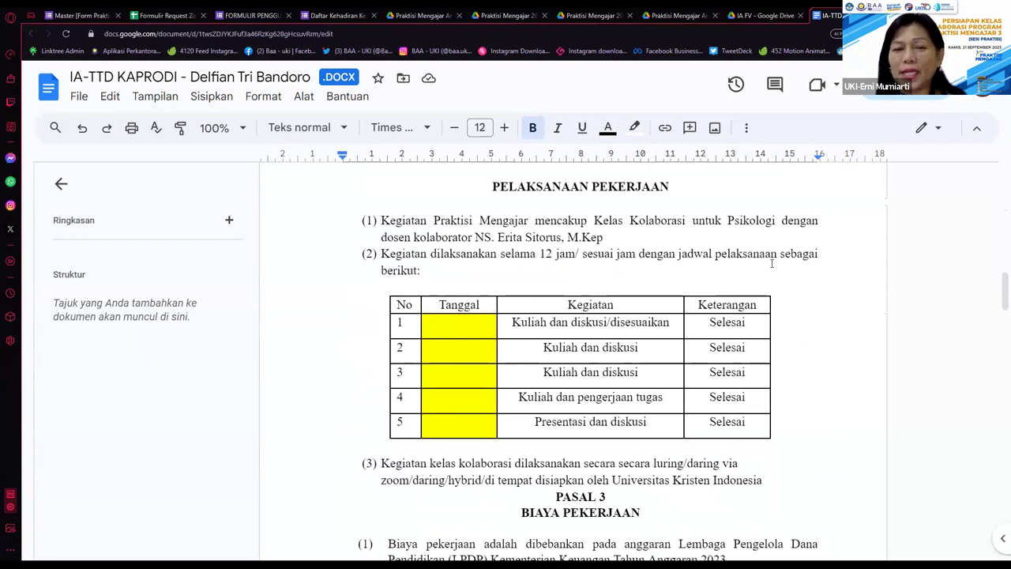
{"action": "key", "text": "ctrl+plus"}
{"action": "scroll", "coordinate": [782, 276], "scroll_direction": "down", "scroll_amount": 1}
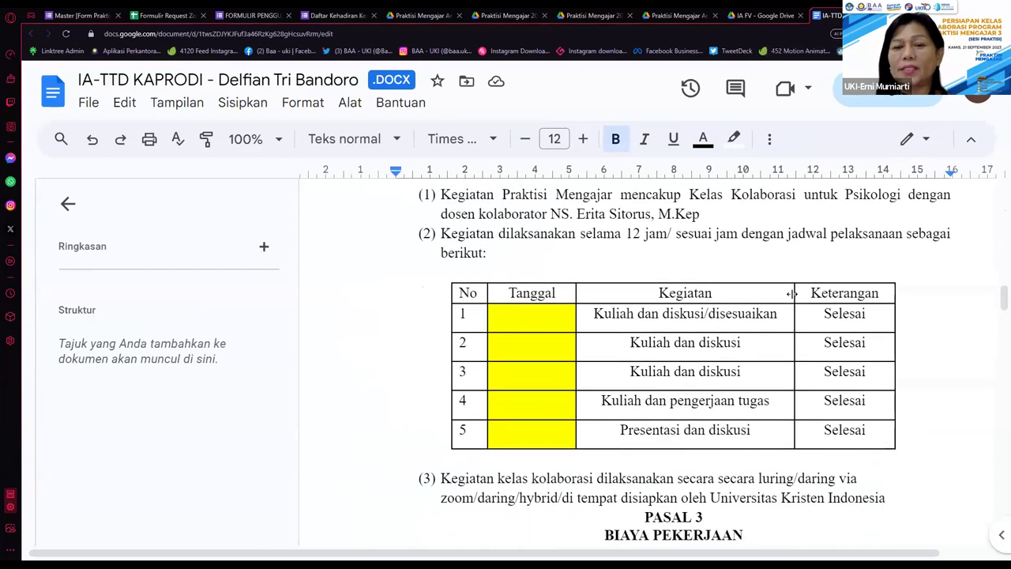
{"action": "scroll", "coordinate": [827, 289], "scroll_direction": "down", "scroll_amount": 1}
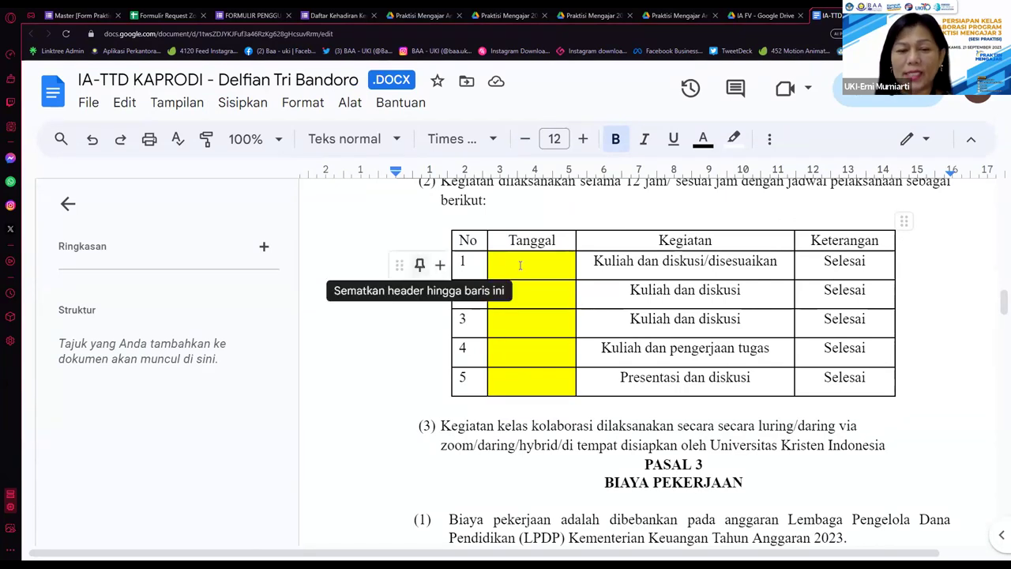
{"action": "scroll", "coordinate": [539, 270], "scroll_direction": "down", "scroll_amount": 2}
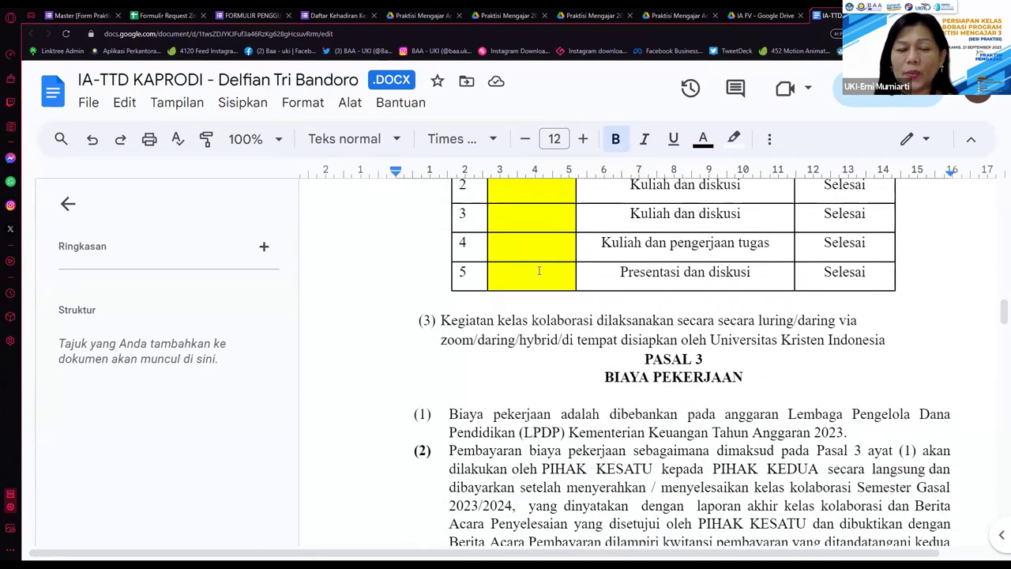
{"action": "scroll", "coordinate": [532, 279], "scroll_direction": "up", "scroll_amount": 2}
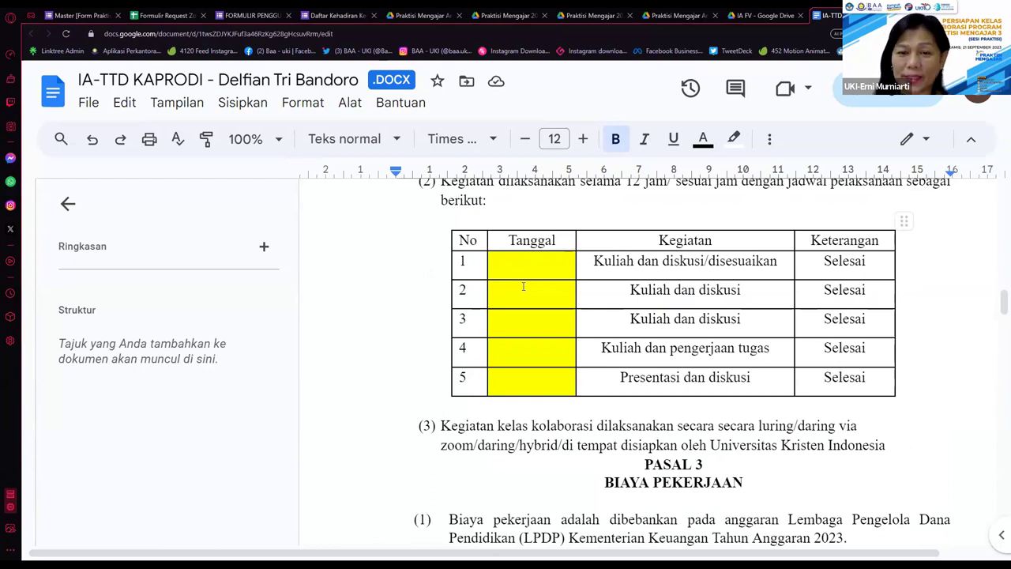
Read the Pasal 3 payment terms and the Pasal 4 work period and reporting clauses.
{"action": "scroll", "coordinate": [522, 301], "scroll_direction": "down", "scroll_amount": 5}
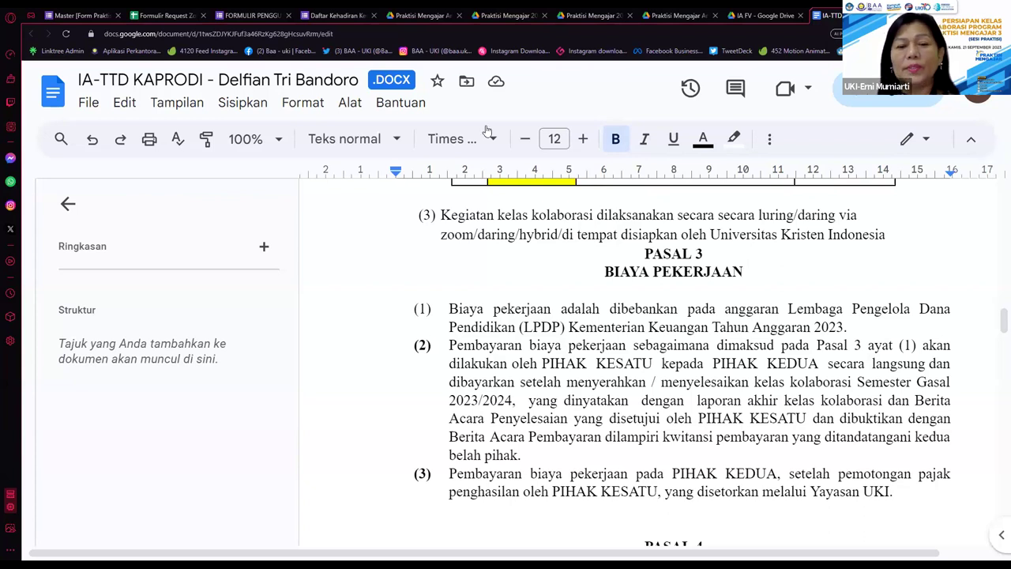
{"action": "scroll", "coordinate": [599, 306], "scroll_direction": "down", "scroll_amount": 3}
{"action": "scroll", "coordinate": [599, 307], "scroll_direction": "down", "scroll_amount": 1}
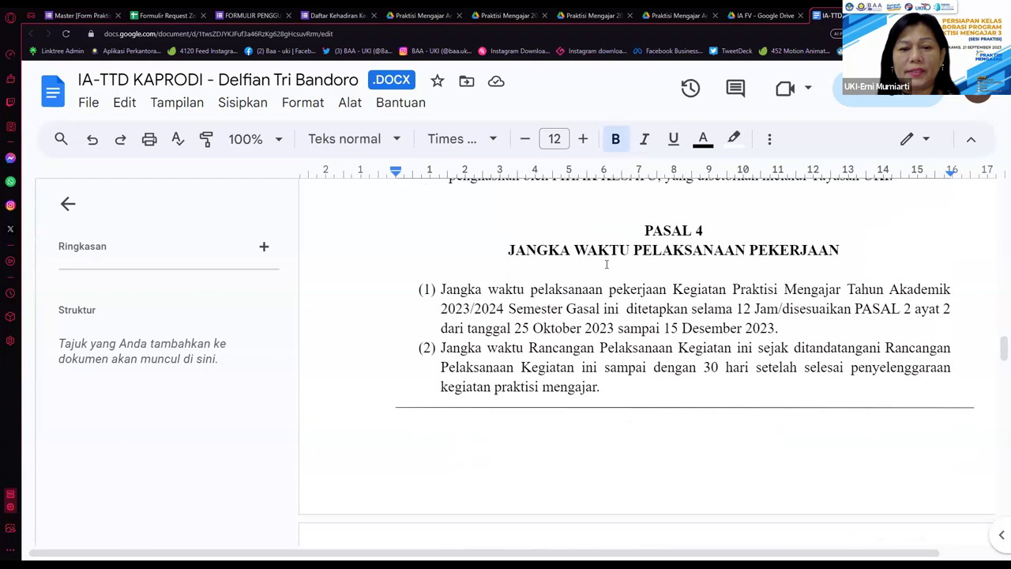
{"action": "scroll", "coordinate": [667, 327], "scroll_direction": "down", "scroll_amount": 5}
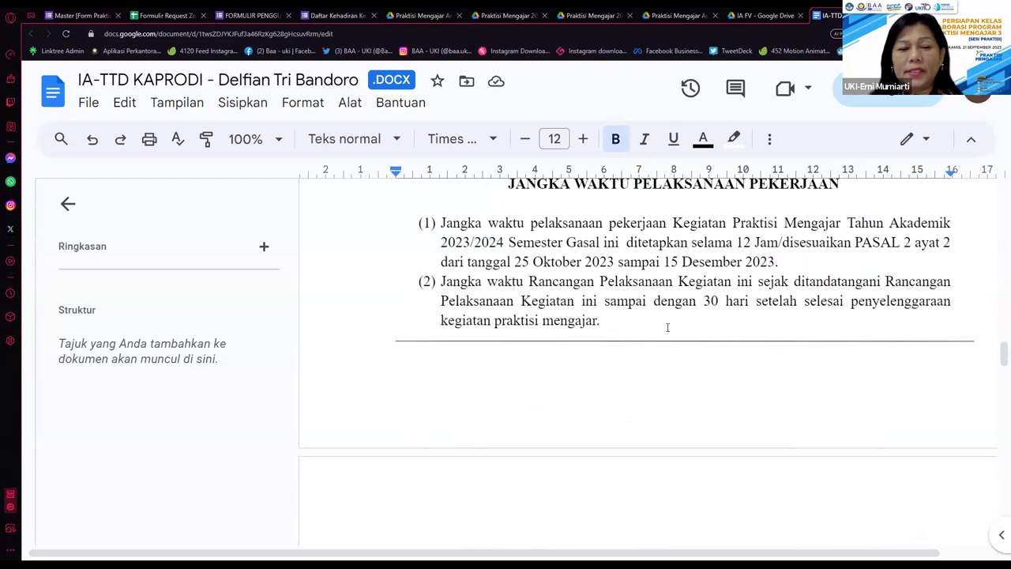
{"action": "scroll", "coordinate": [667, 327], "scroll_direction": "down", "scroll_amount": 2}
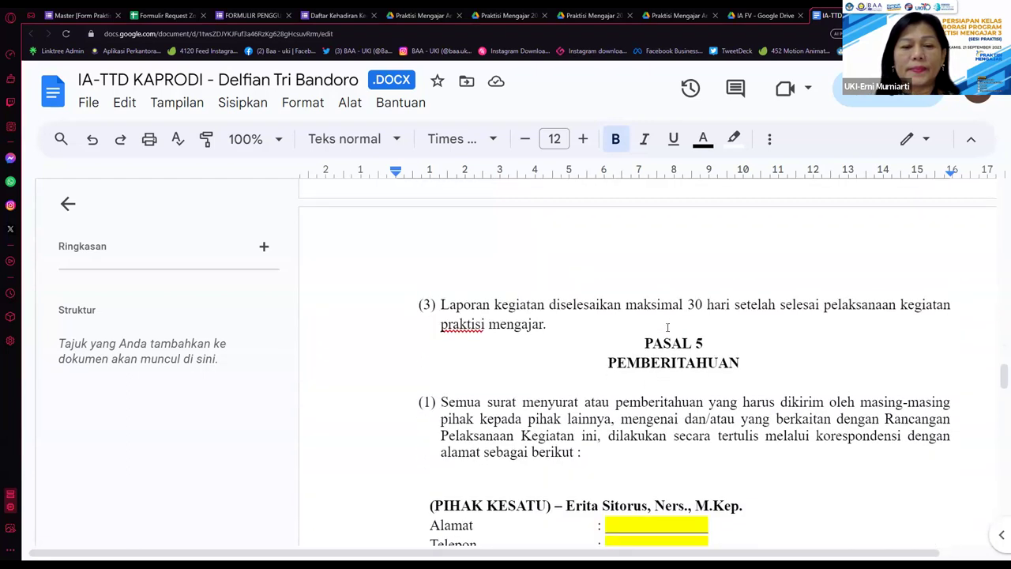
Review the highlighted contact fields for both parties in Pasal 5, then the Materai and signature block at the document's end.
{"action": "scroll", "coordinate": [668, 327], "scroll_direction": "down", "scroll_amount": 1}
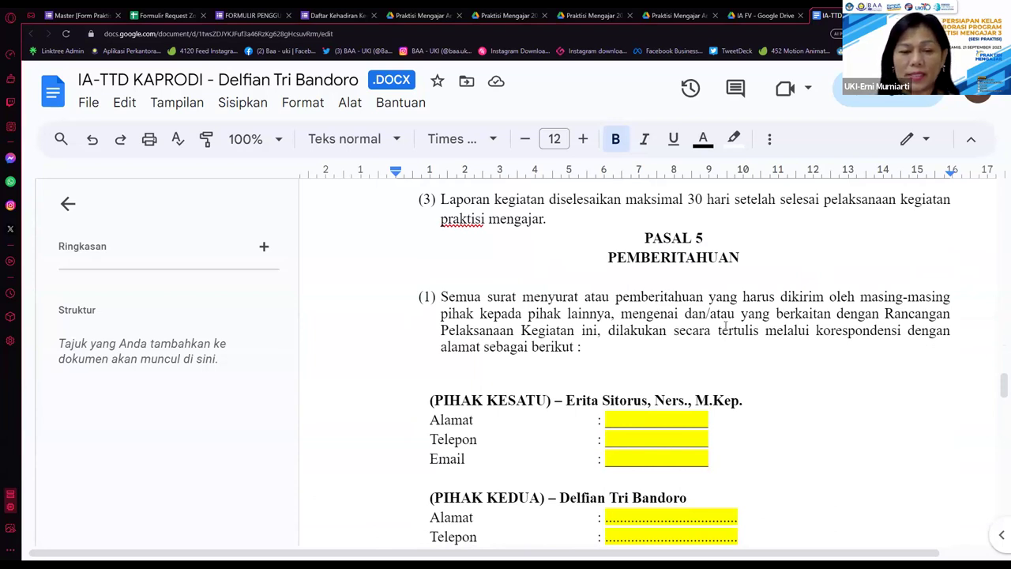
{"action": "scroll", "coordinate": [725, 326], "scroll_direction": "down", "scroll_amount": 4}
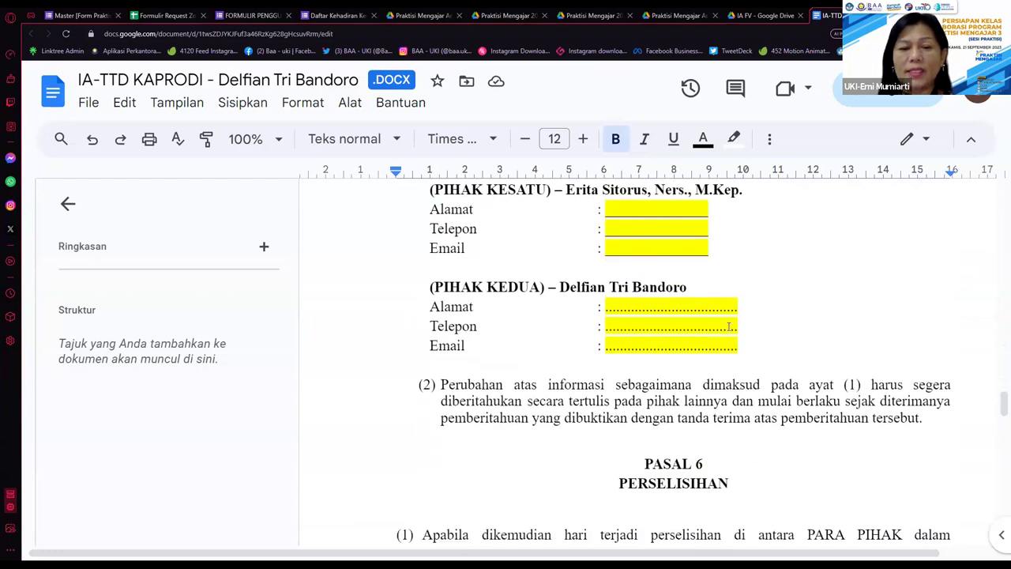
{"action": "scroll", "coordinate": [727, 326], "scroll_direction": "down", "scroll_amount": 1}
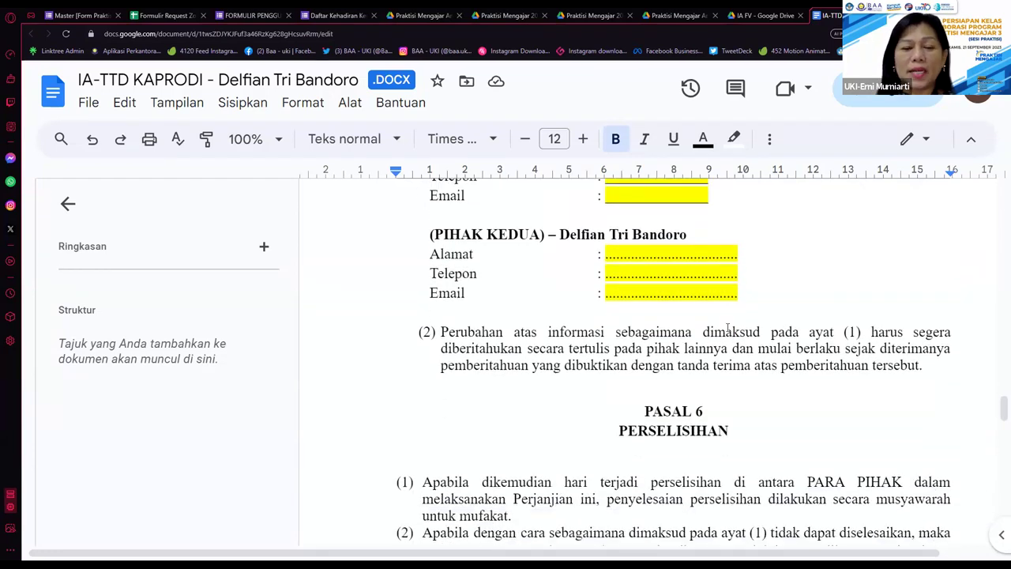
{"action": "scroll", "coordinate": [727, 326], "scroll_direction": "up", "scroll_amount": 1}
{"action": "scroll", "coordinate": [726, 326], "scroll_direction": "down", "scroll_amount": 5}
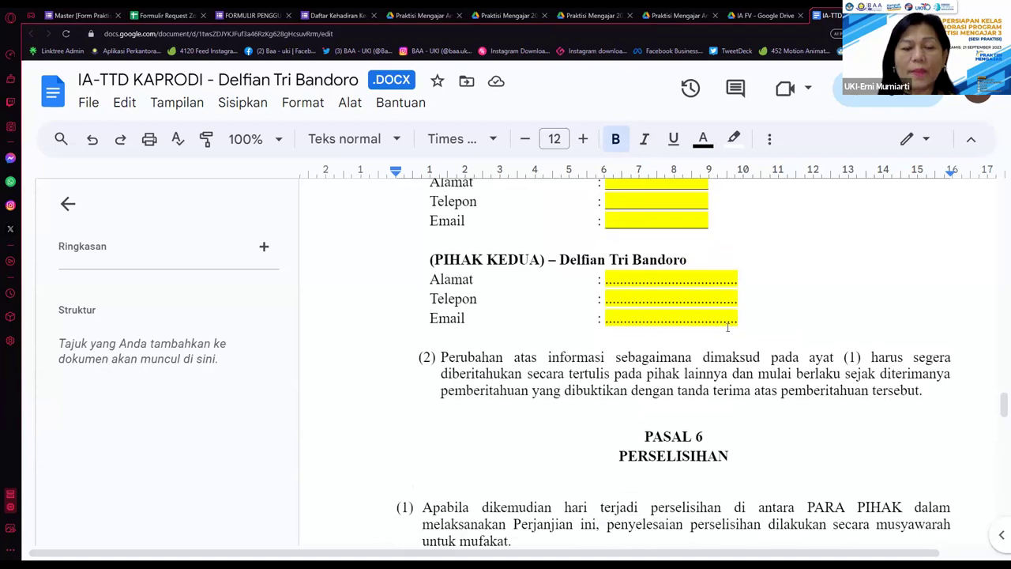
{"action": "scroll", "coordinate": [726, 327], "scroll_direction": "down", "scroll_amount": 10}
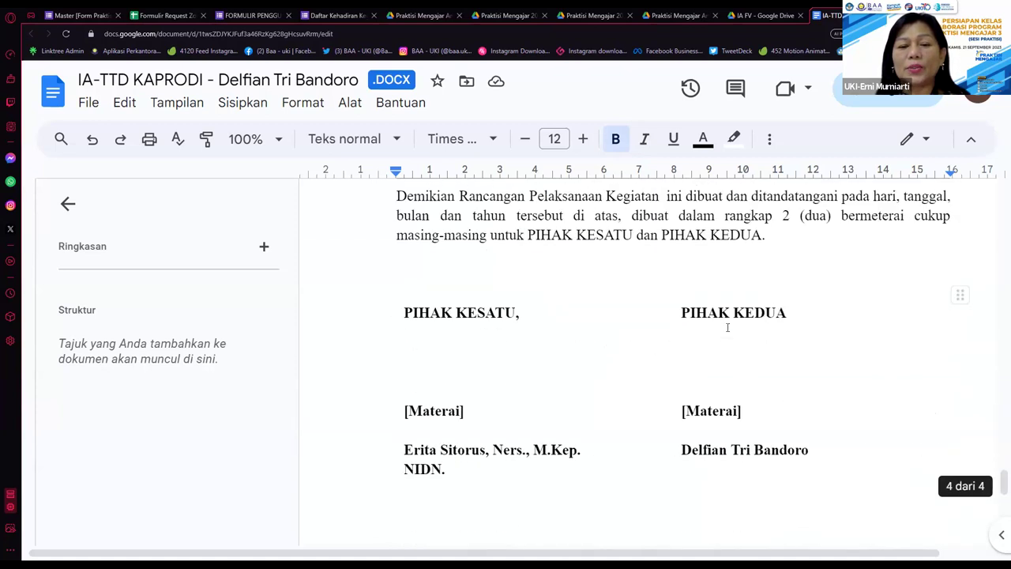
{"action": "scroll", "coordinate": [727, 327], "scroll_direction": "down", "scroll_amount": 1}
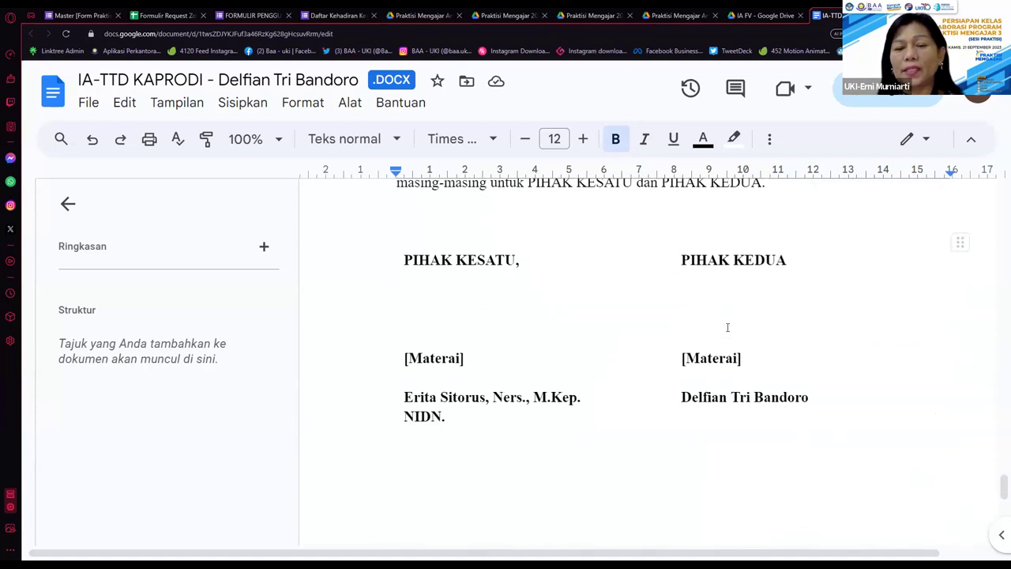